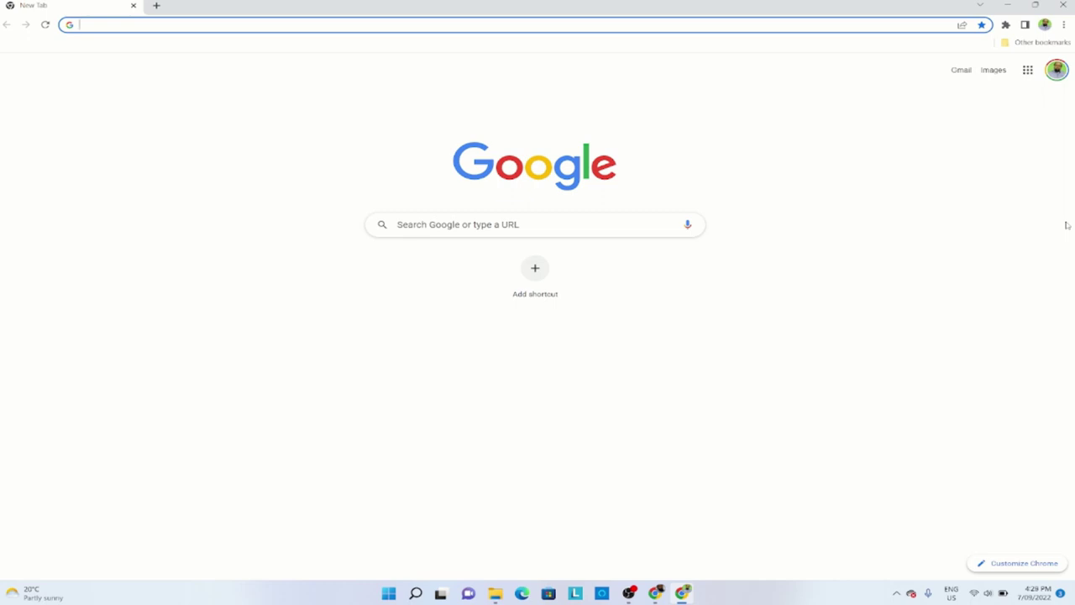
Step: Search the web for 'chromestore' and go to the Chrome Web Store
left_click(656, 23)
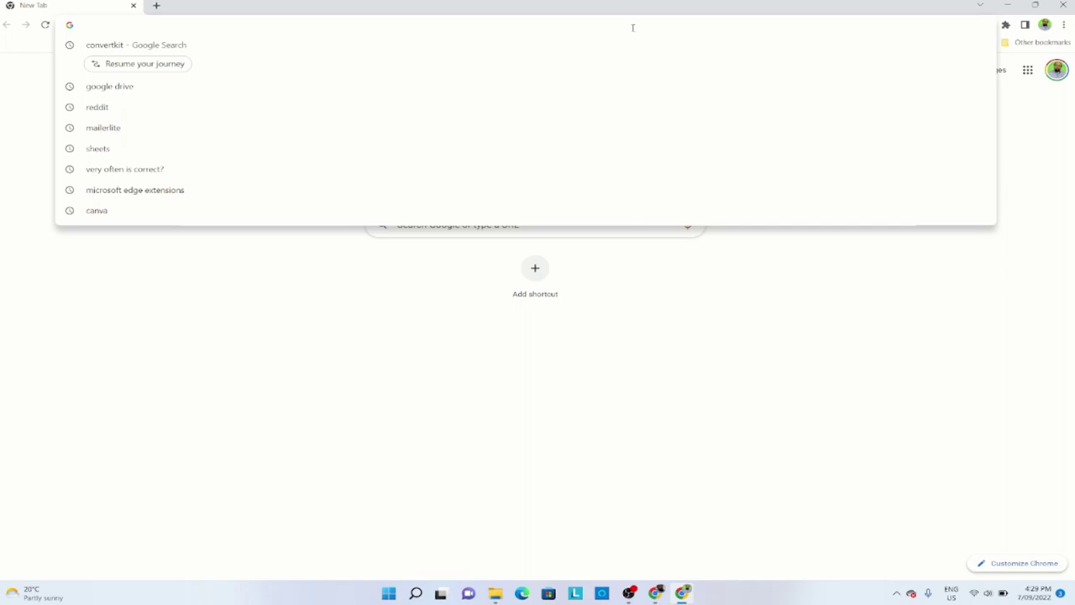
type("chromestore")
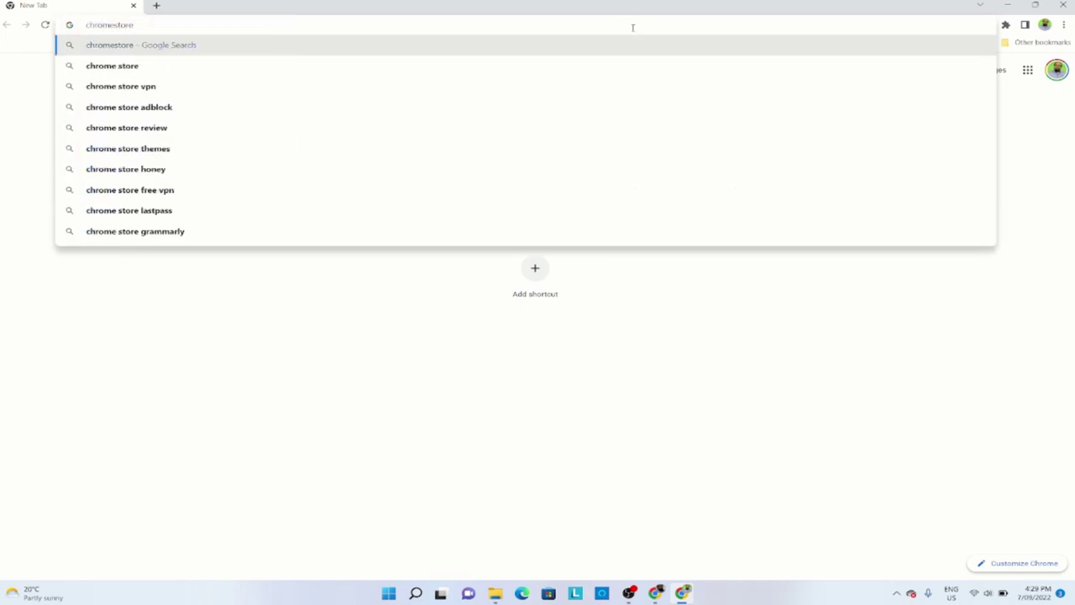
key("Return")
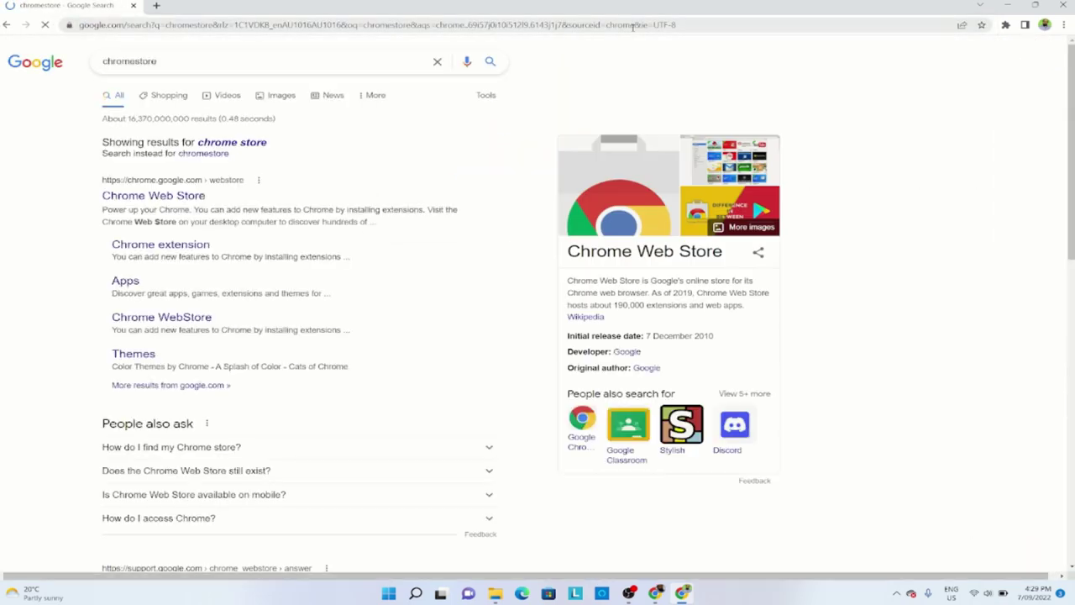
left_click(148, 200)
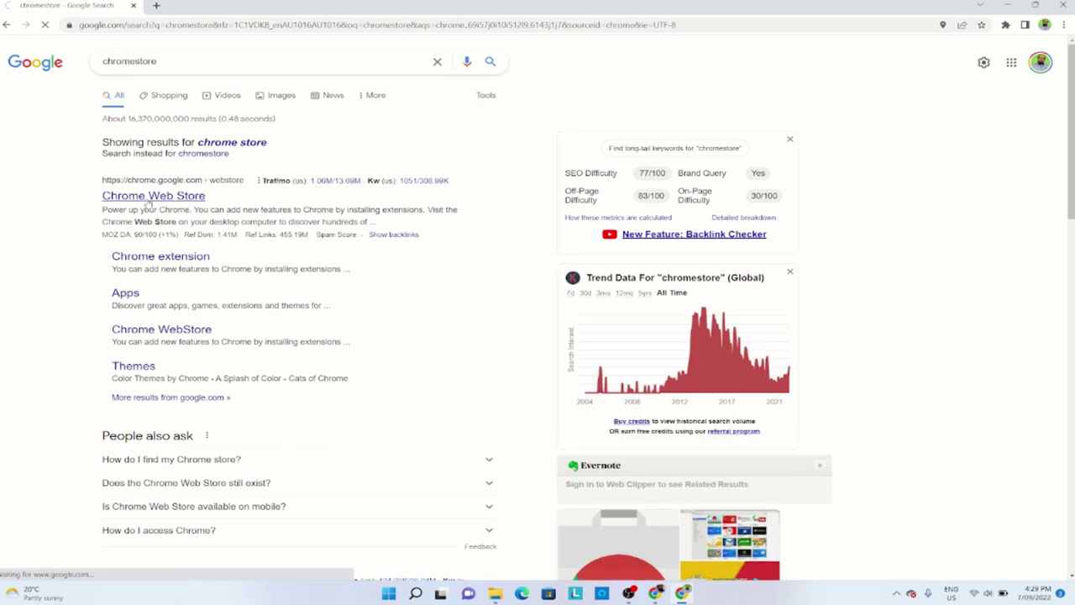
Step: Find GoFullPage in the store and add the extension to Chrome
left_click(284, 92)
type("GoFu")
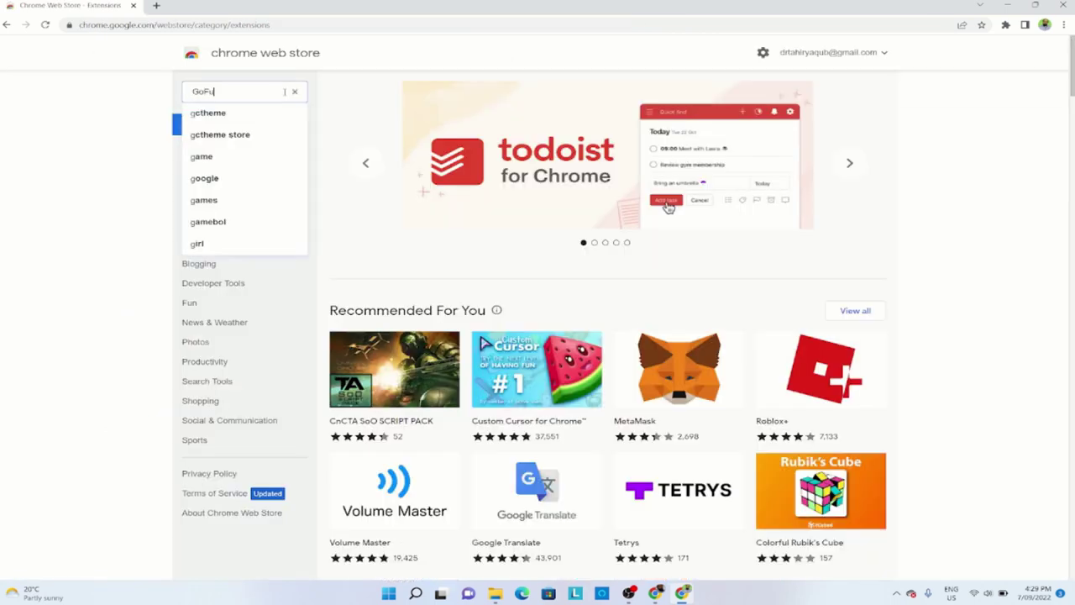
type("llPage")
key("Return")
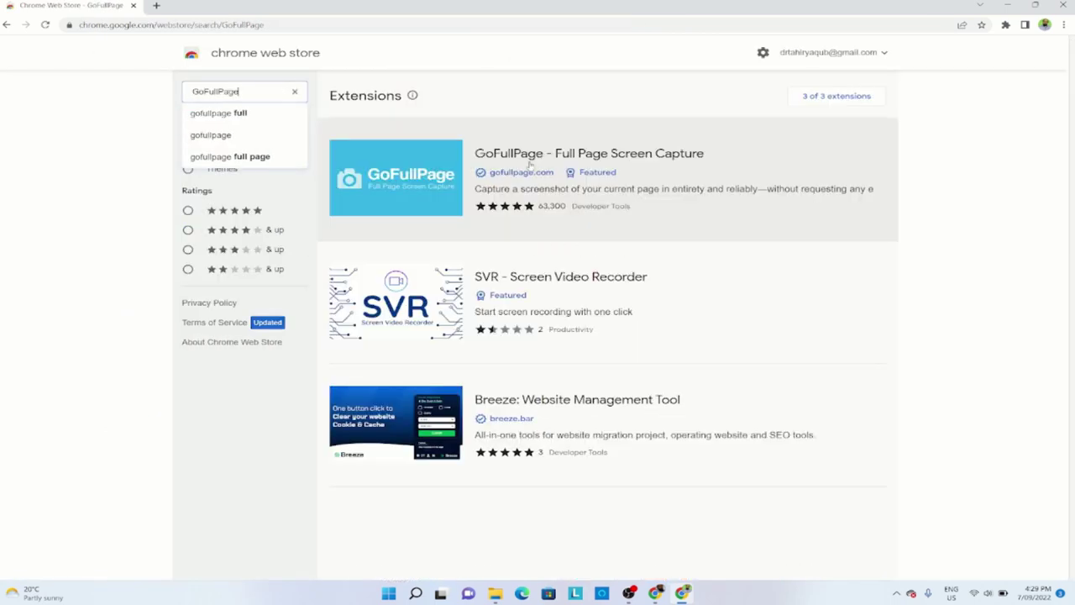
left_click(585, 158)
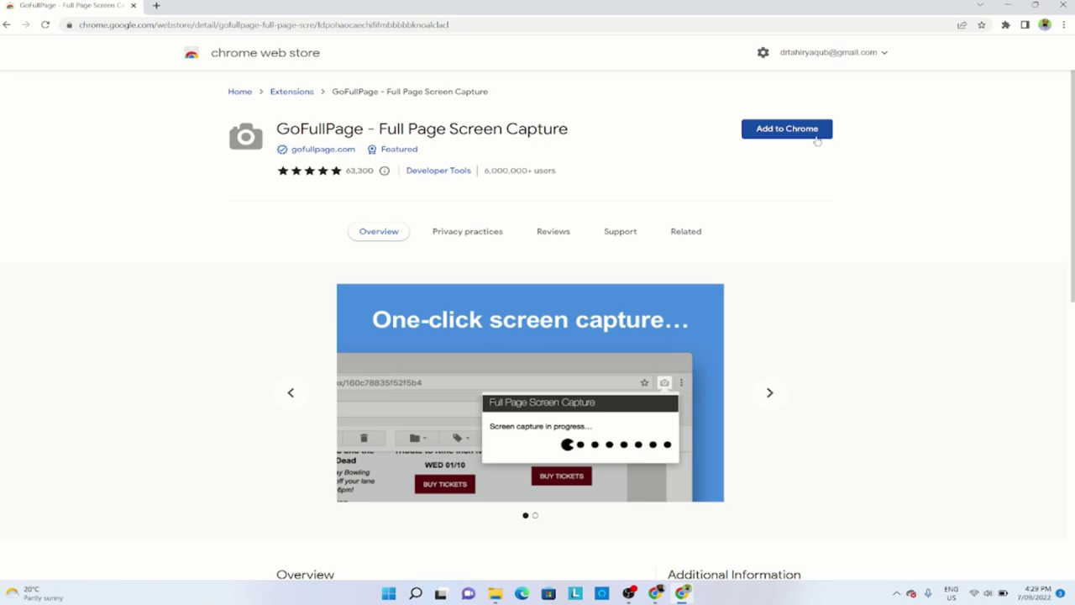
left_click(799, 132)
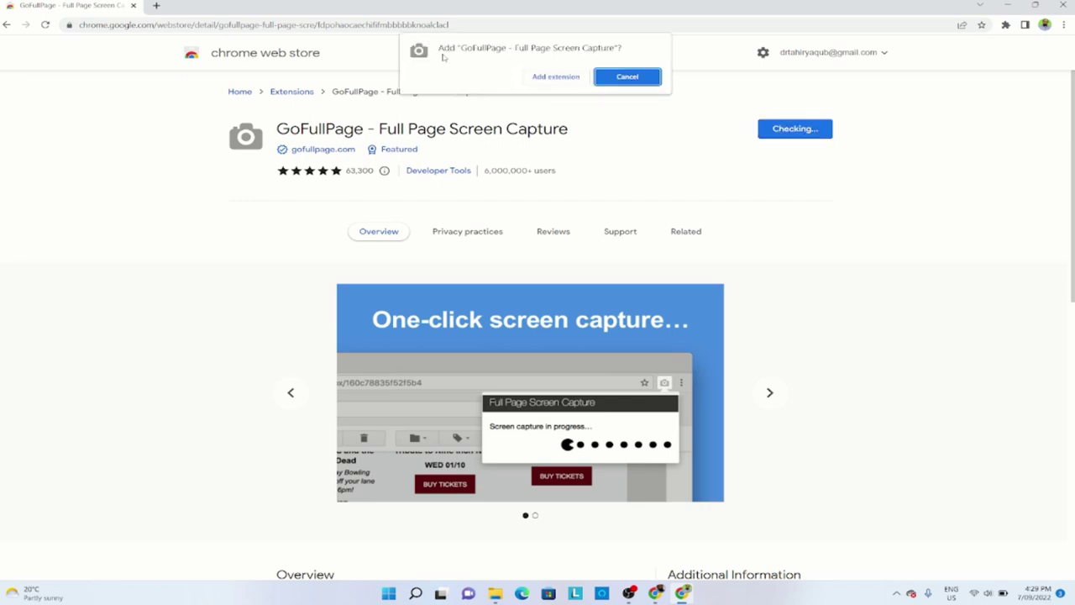
left_click(555, 77)
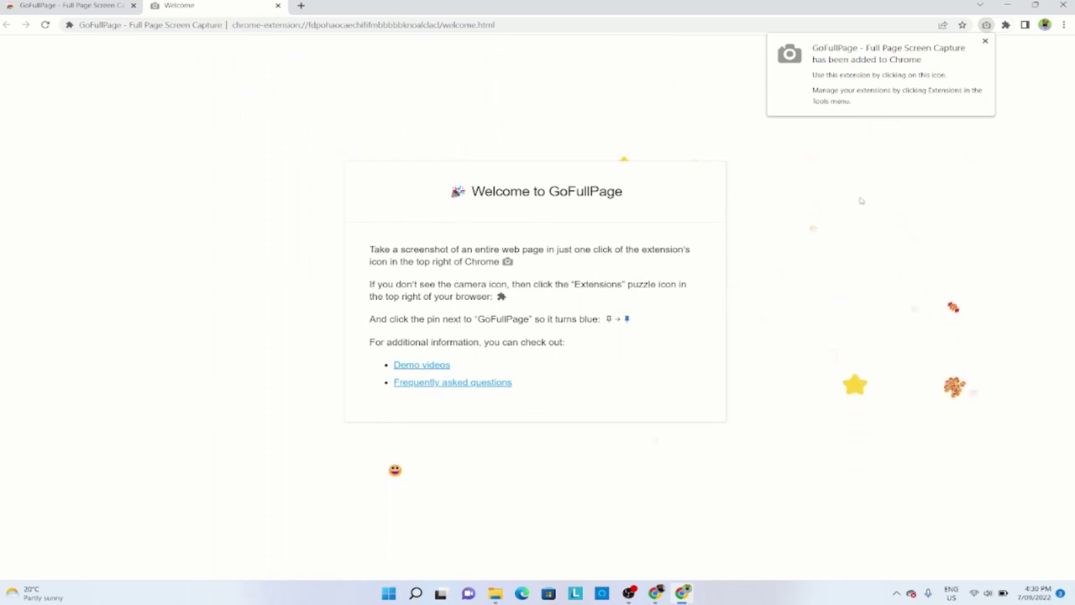
Step: Dismiss the extension-added notice, close the GoFullPage Welcome tab and open a new tab
left_click(985, 41)
left_click(277, 5)
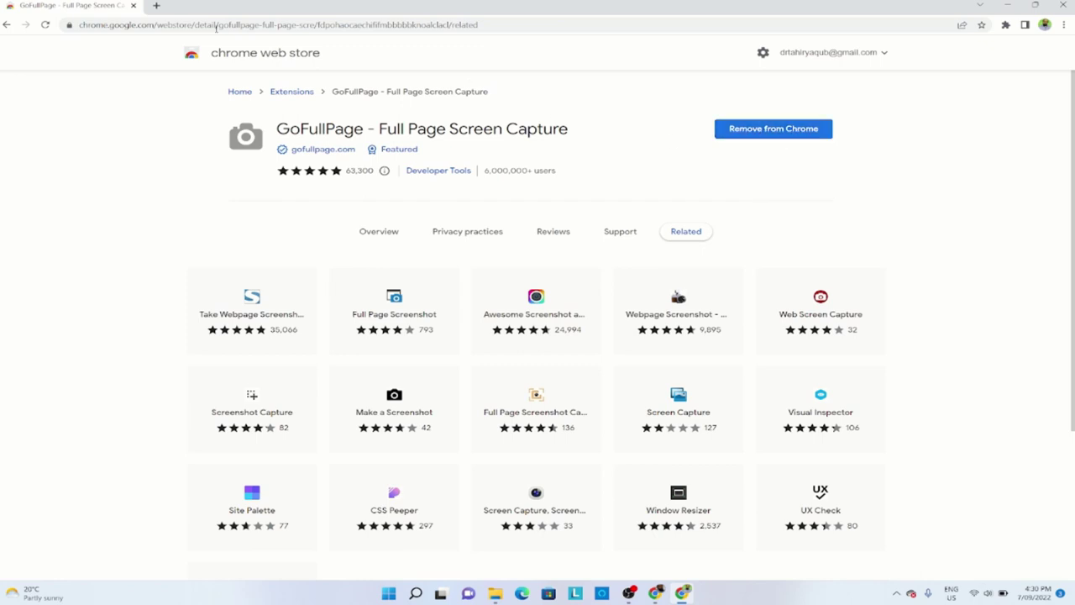
left_click(157, 7)
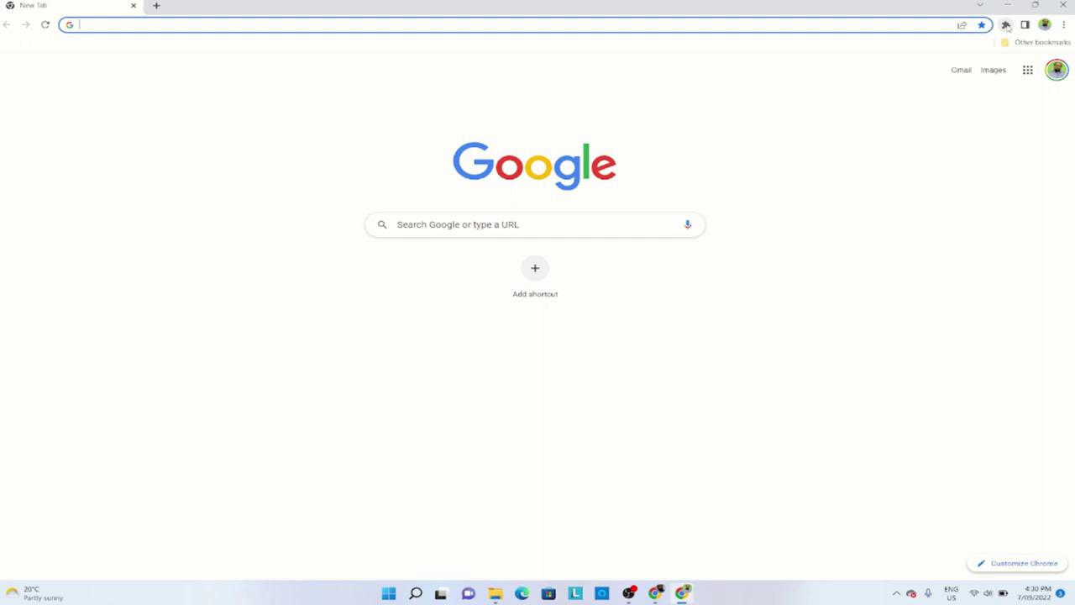
Step: Pin GoFullPage to the Chrome toolbar from the Extensions list
left_click(1006, 26)
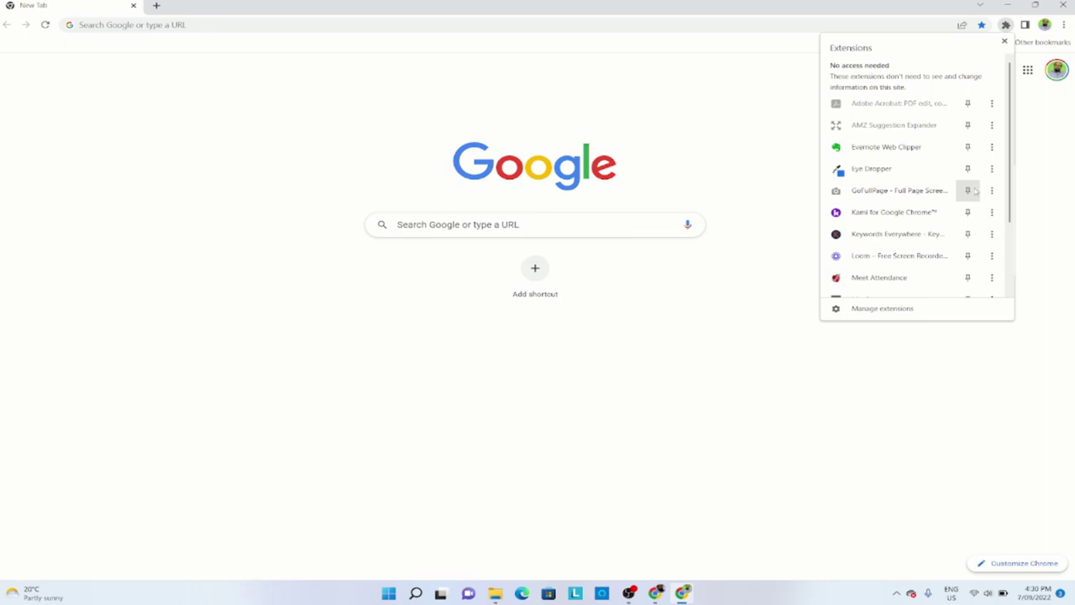
left_click(968, 192)
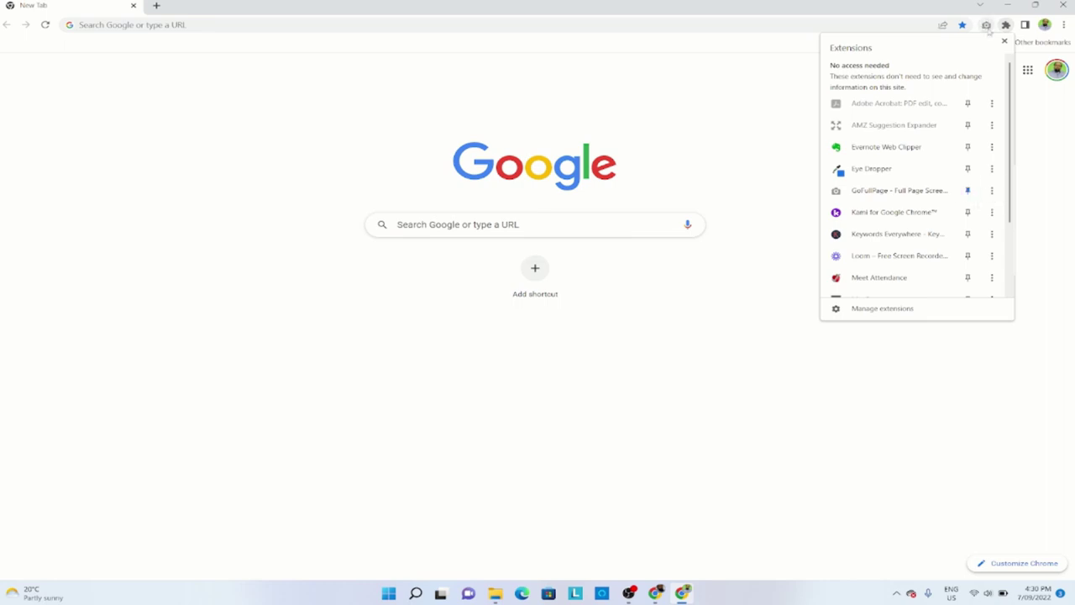
key("Escape")
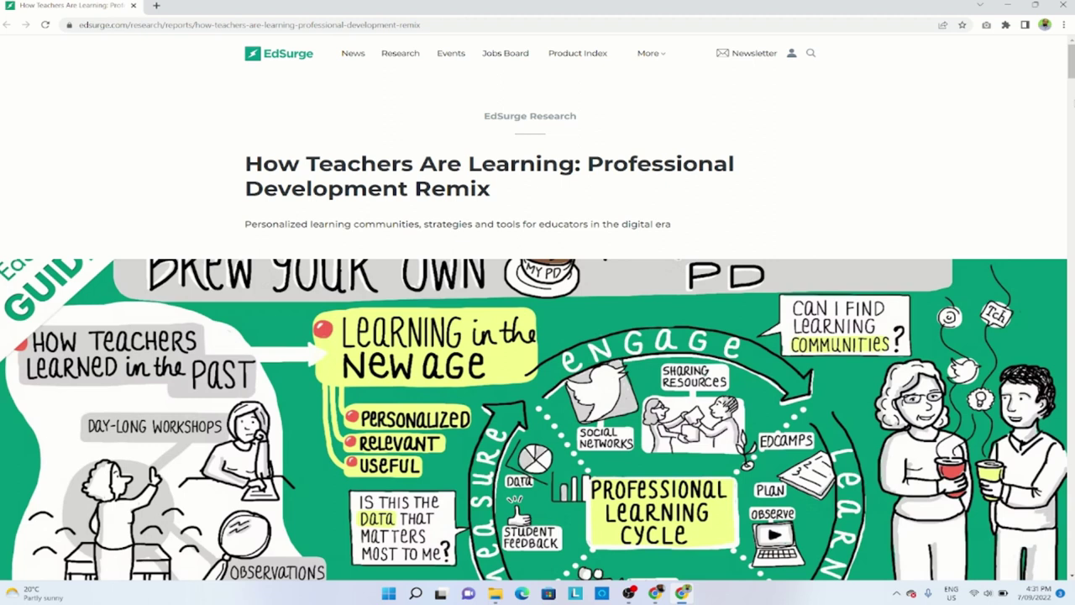
Step: Scroll through the EdSurge 'How Teachers Are Learning: Professional Development Remix' report
mouse_move(1071, 61)
left_mouse_down()
mouse_move(1057, 559)
mouse_move(1069, 58)
left_mouse_up()
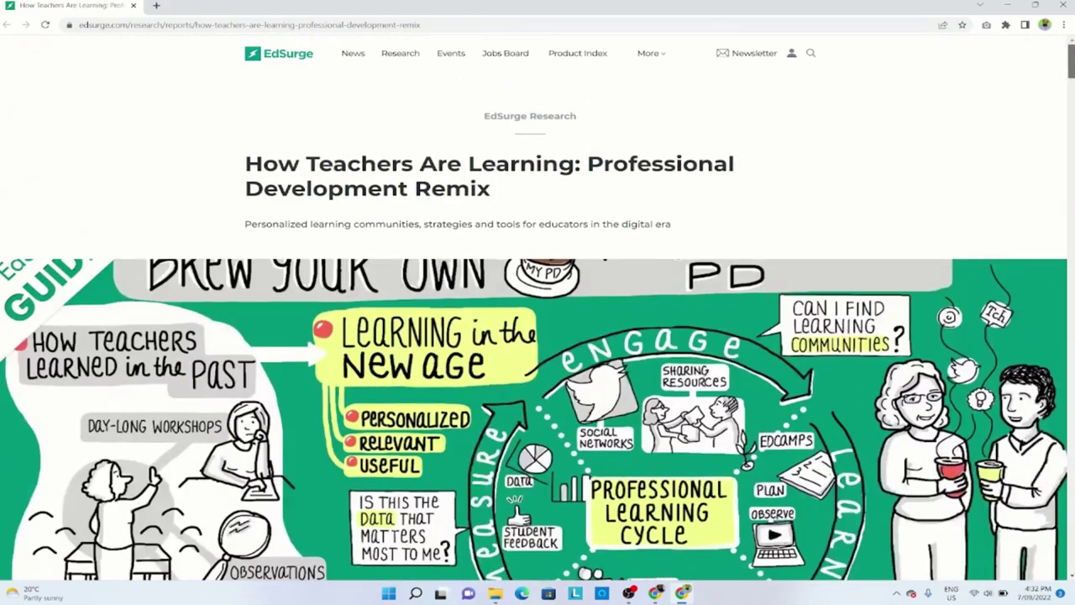
Step: Capture the whole EdSurge page with GoFullPage and view the result at full size
left_click(987, 25)
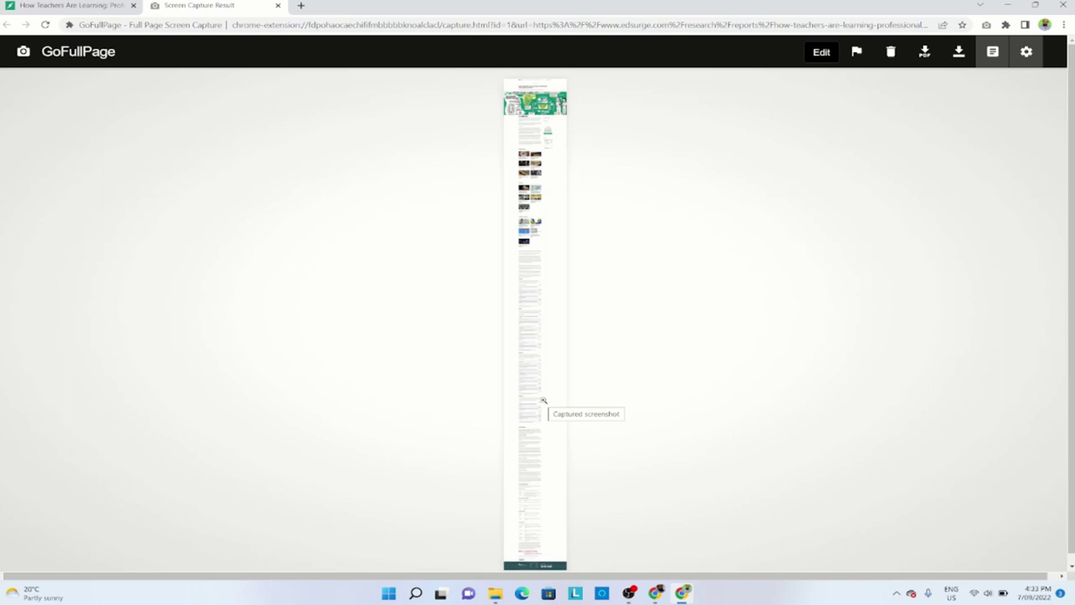
left_click(557, 361)
scroll(780, 272, "down", 15)
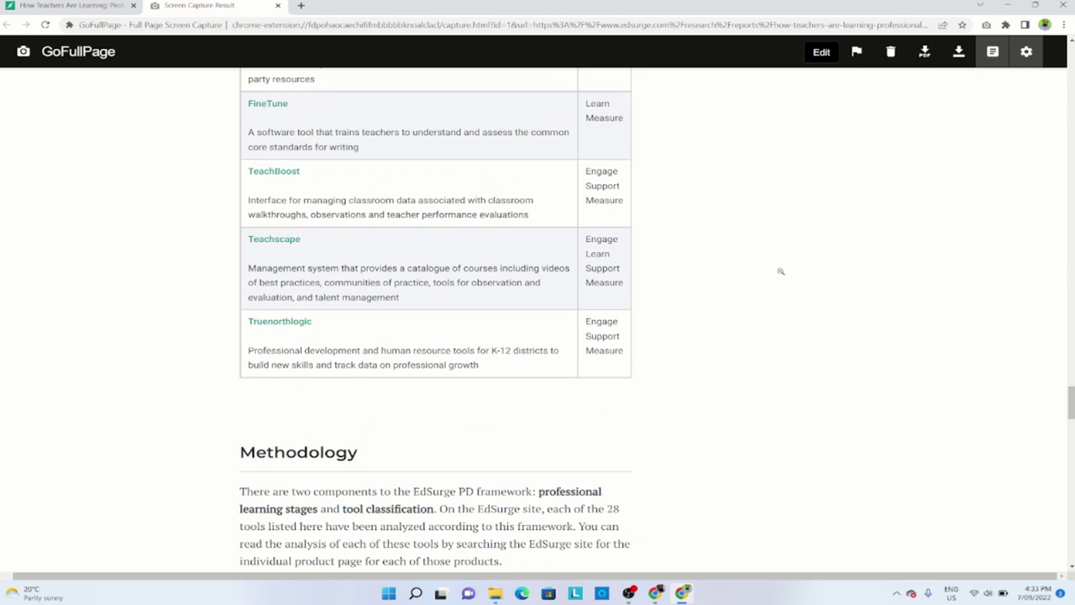
Step: Save the capture as a PNG in the Desktop's Video-2 folder, granting download permission
right_click(791, 259)
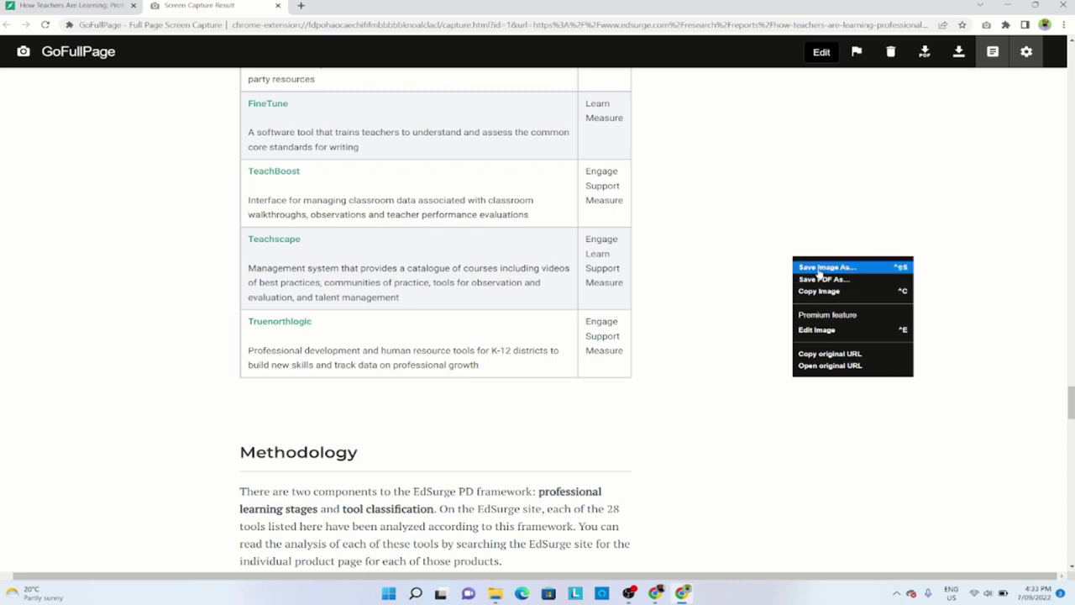
left_click(819, 268)
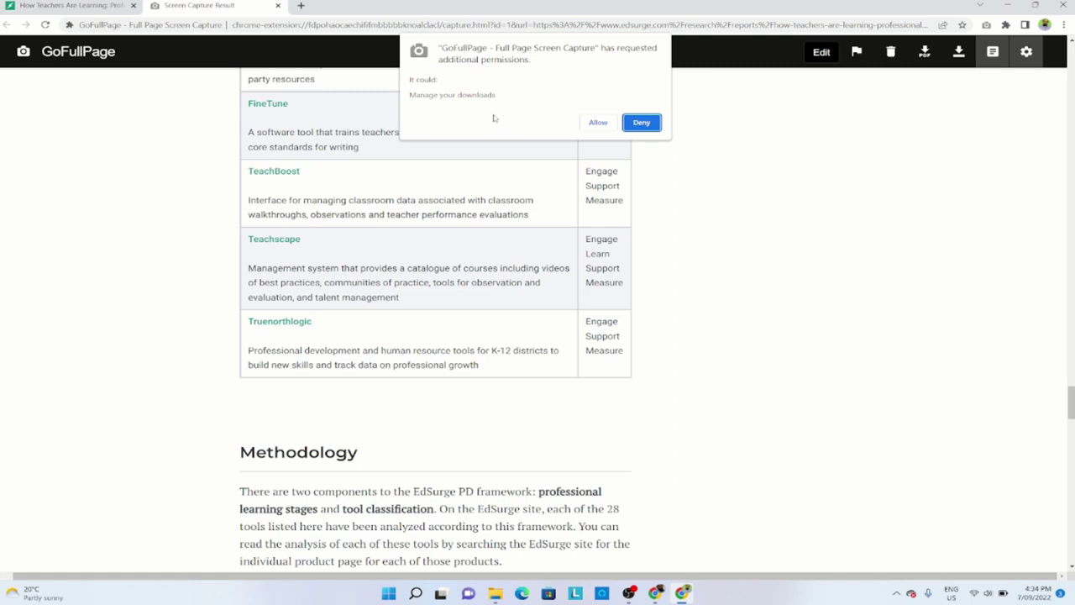
left_click(598, 123)
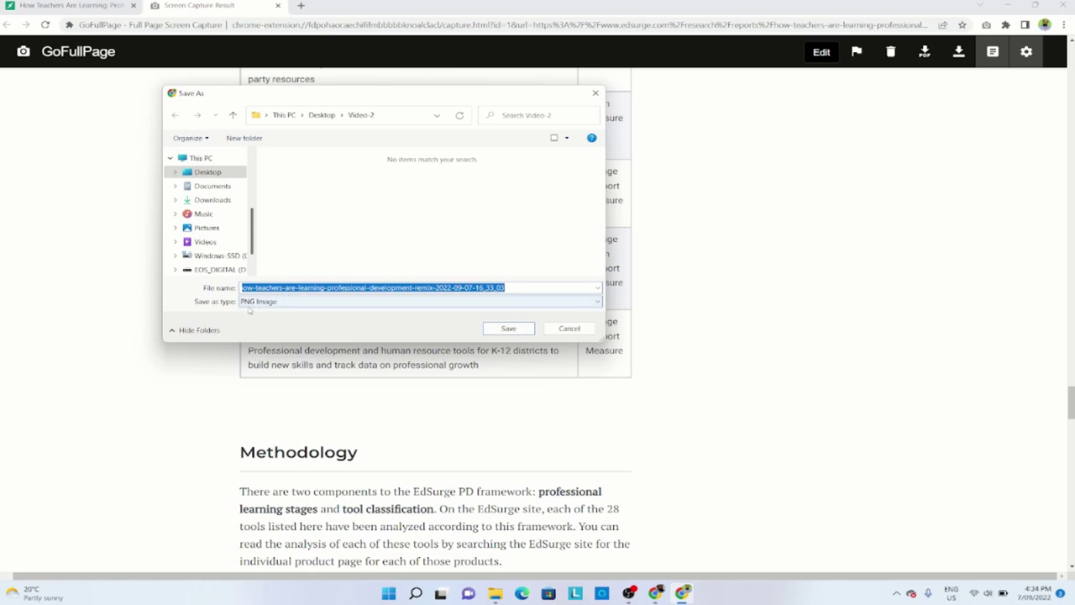
left_click(492, 329)
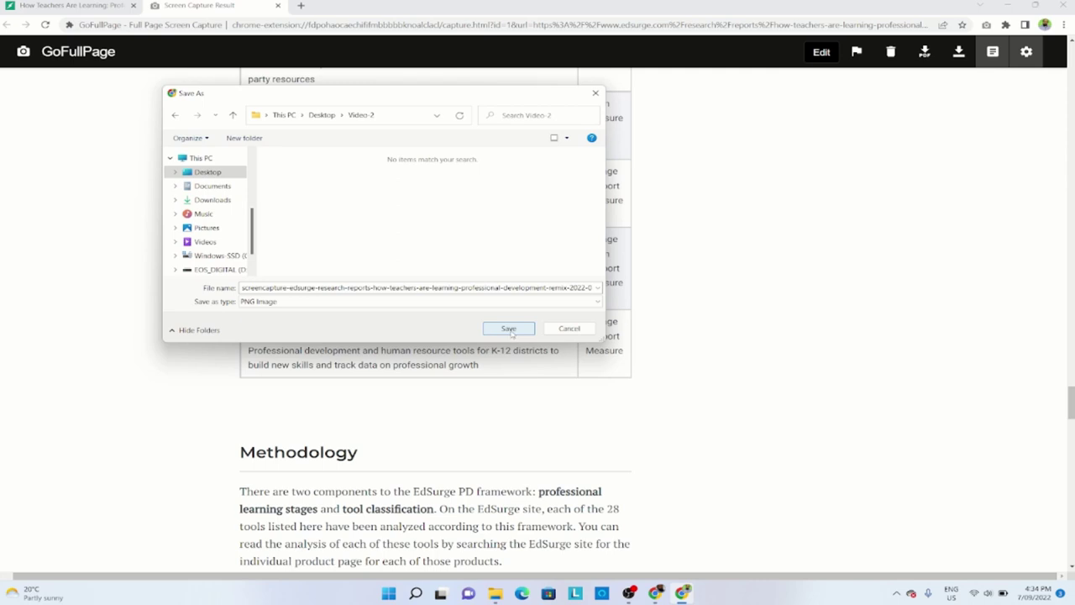
left_click(510, 329)
Step: Export the capture as EdSurge-Webpage.pdf and bring up the downloaded file's options
right_click(833, 139)
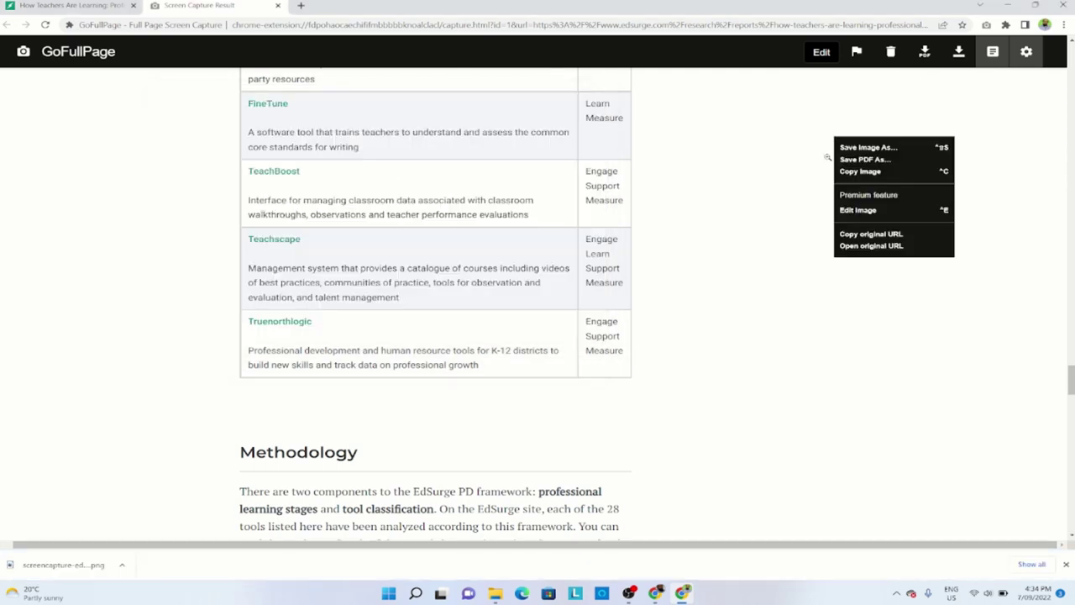
left_click(879, 148)
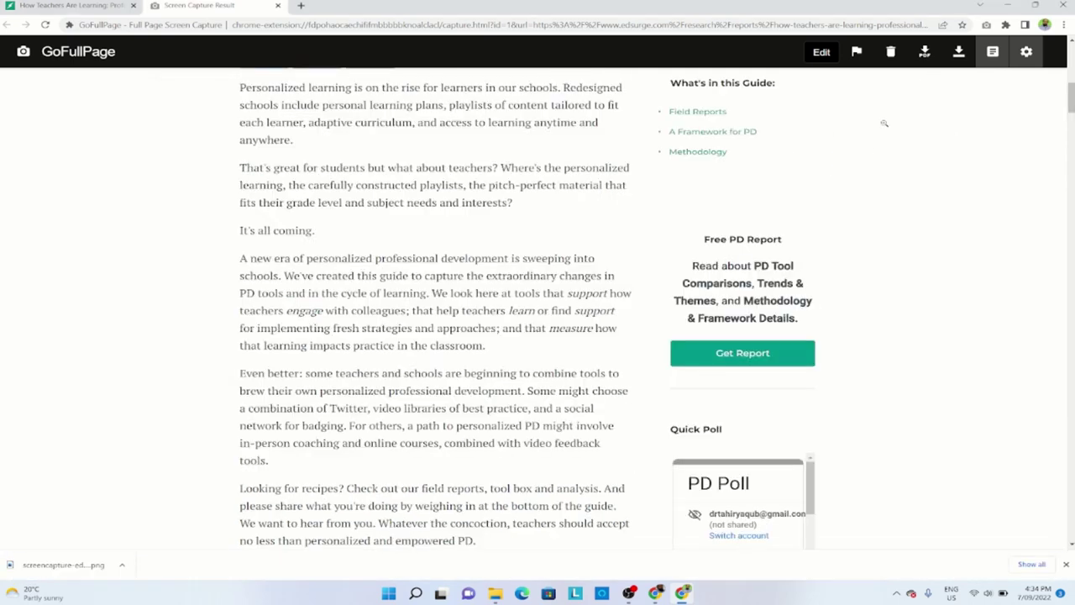
left_click(924, 55)
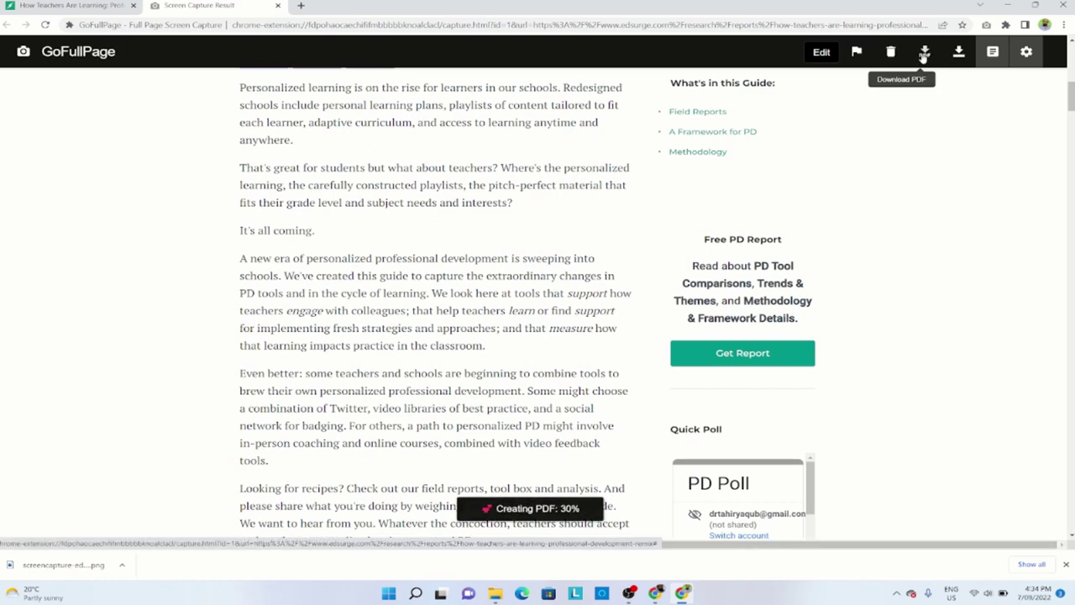
left_click(509, 328)
right_click(113, 564)
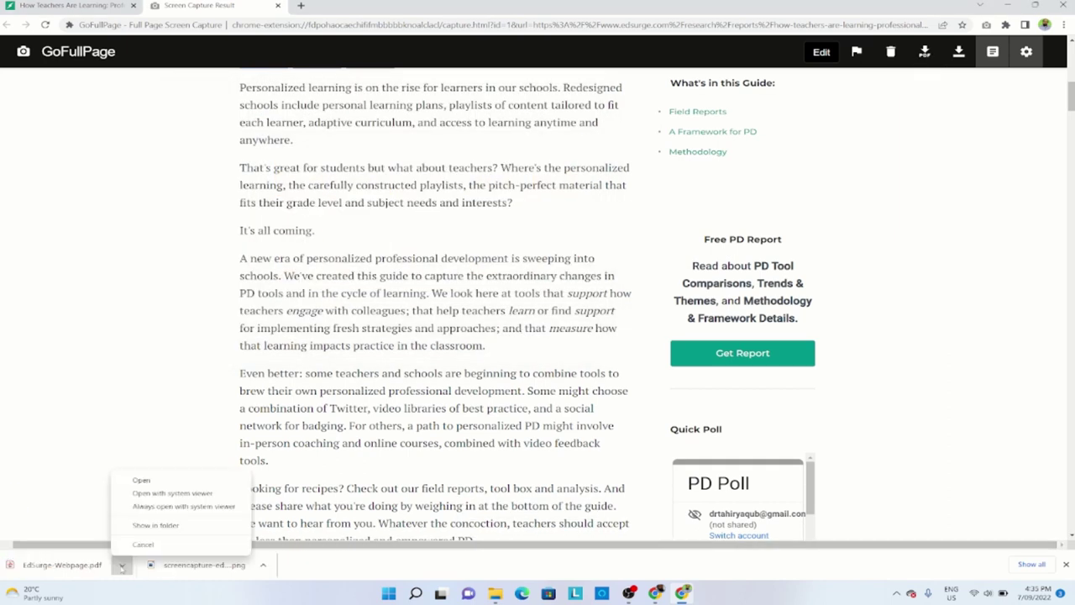
Step: Open EdSurge-Webpage.pdf, scroll through its 7 pages, and return to page 1
left_click(140, 478)
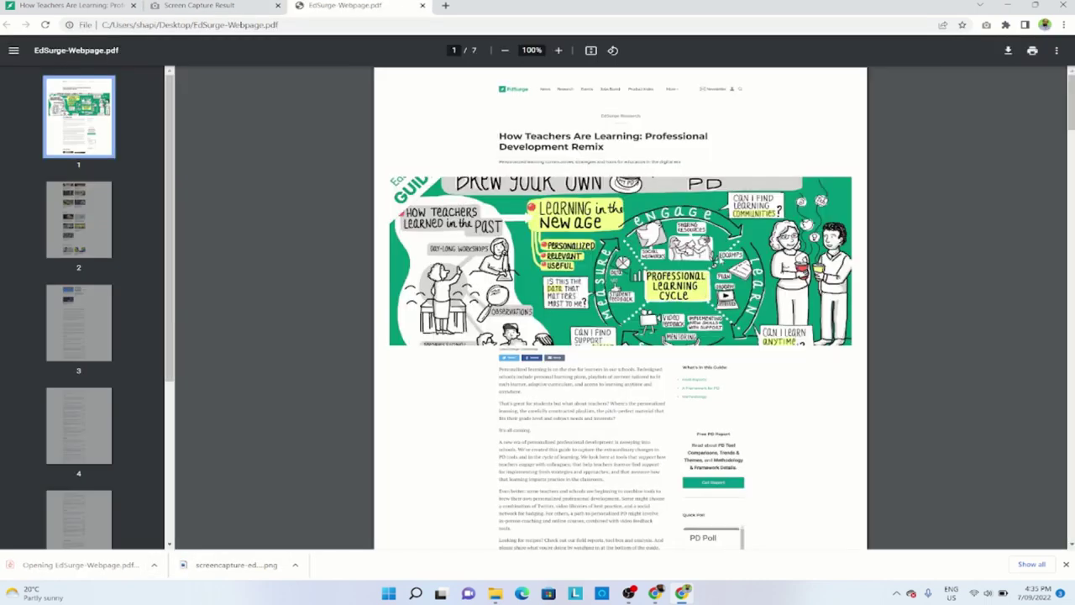
left_click_drag(1069, 77, 1025, 426)
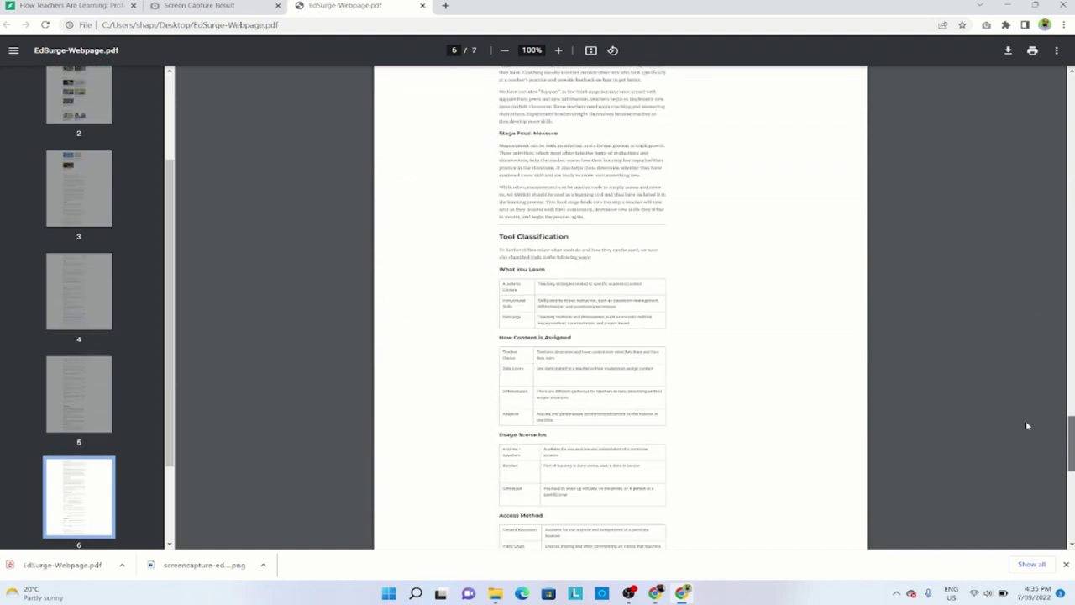
key("Home")
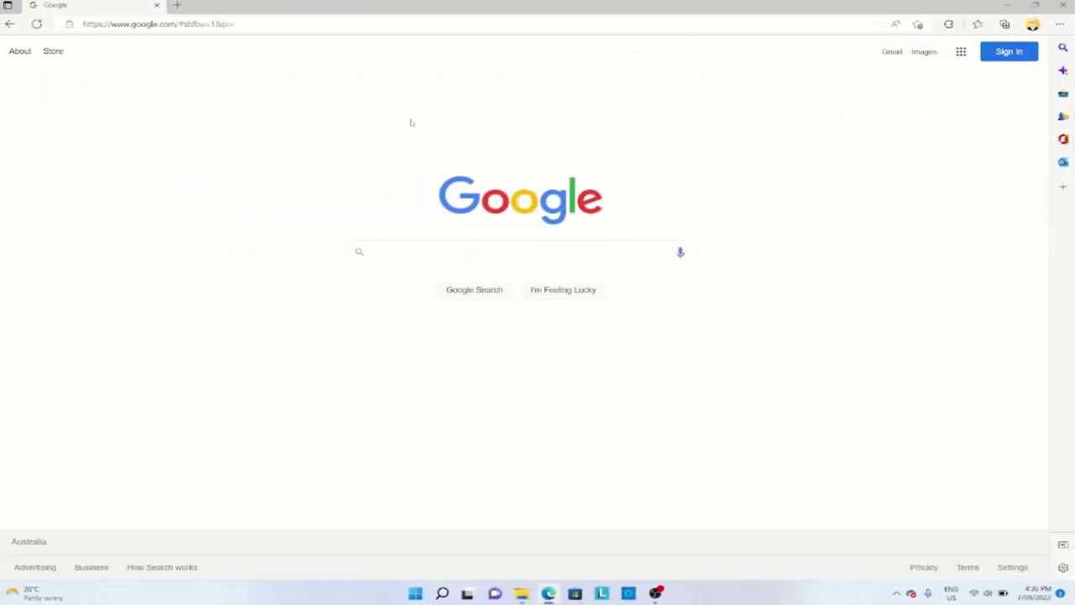
Step: Google 'Microsoft Edge Add-ons' and go to the Edge Add-ons store
left_click(539, 254)
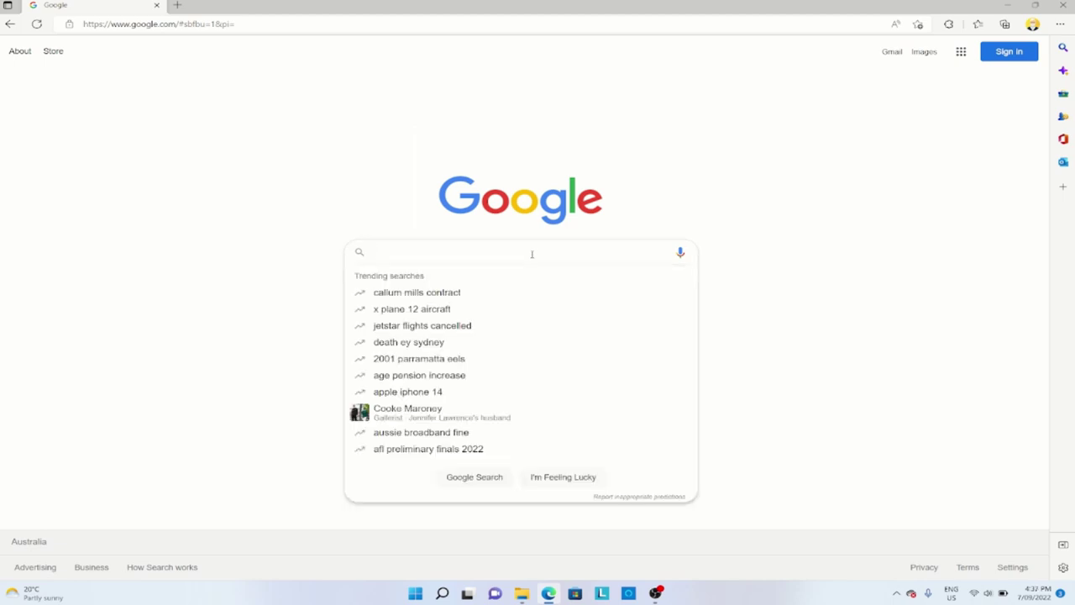
type("Micro")
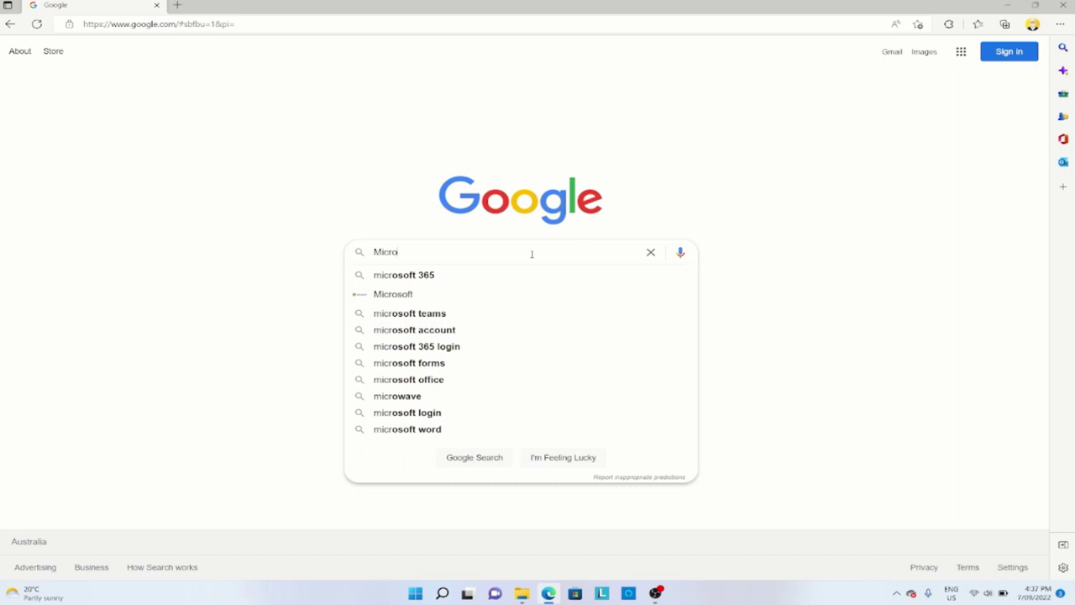
type("soft Edge Add-ons")
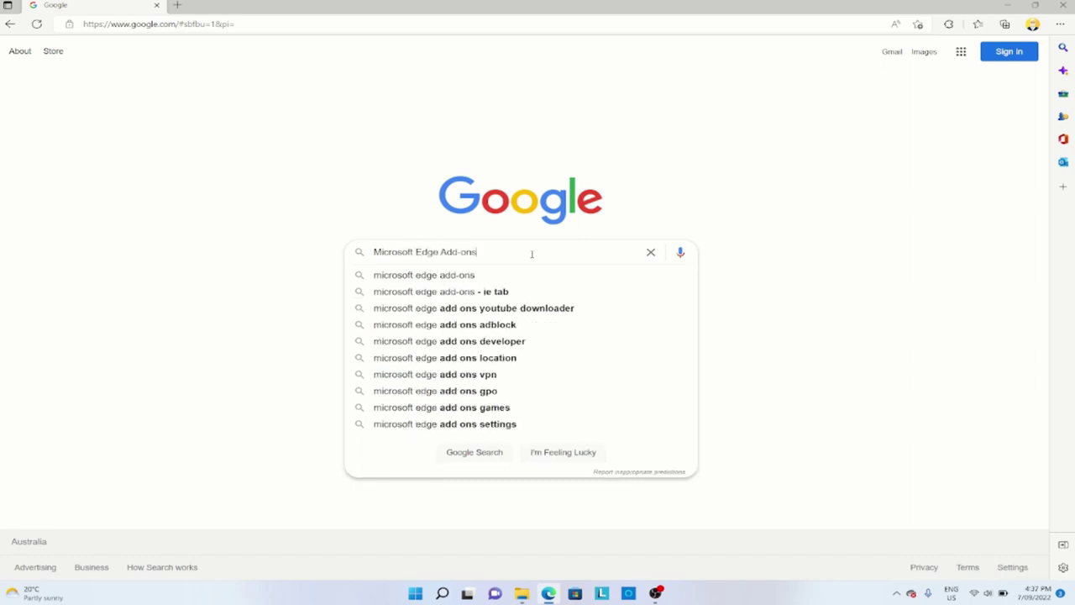
key("Return")
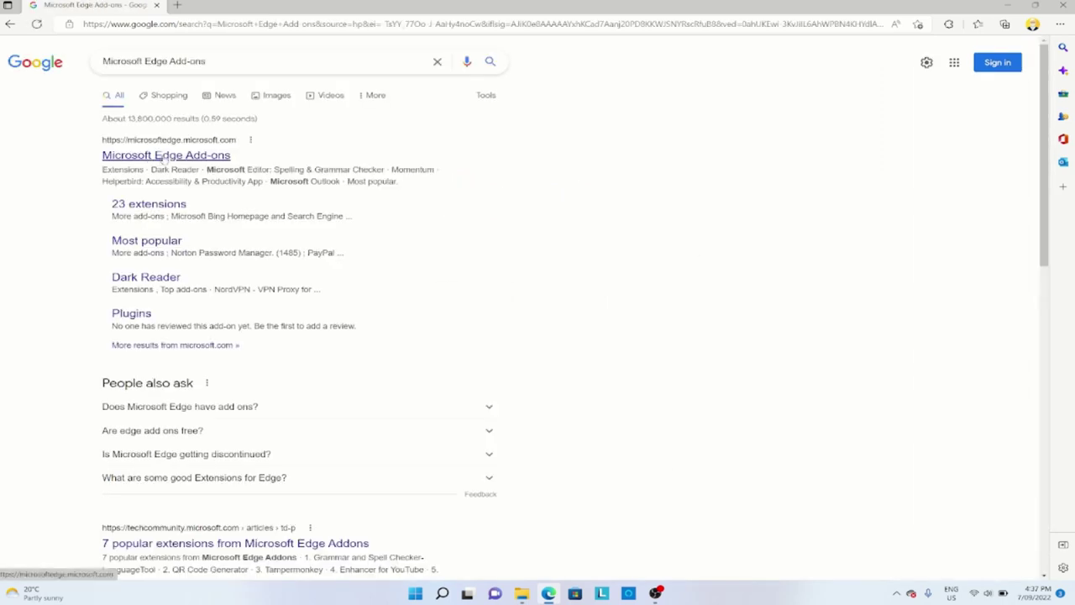
left_click(165, 156)
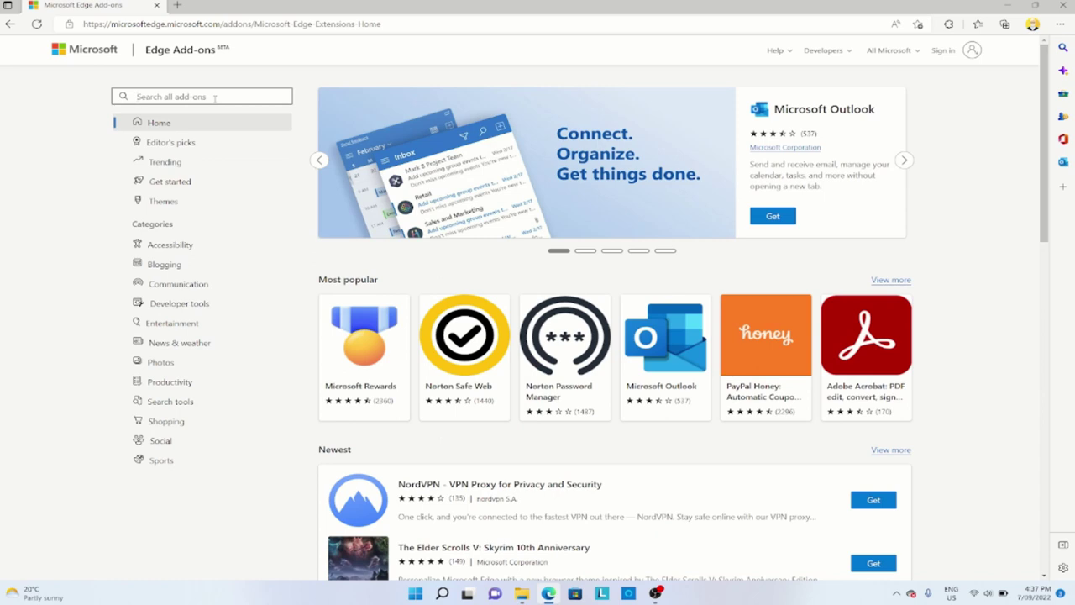
Step: Search the Edge Add-ons store for 'GoFullpage'
left_click(214, 97)
type("GoFullpage")
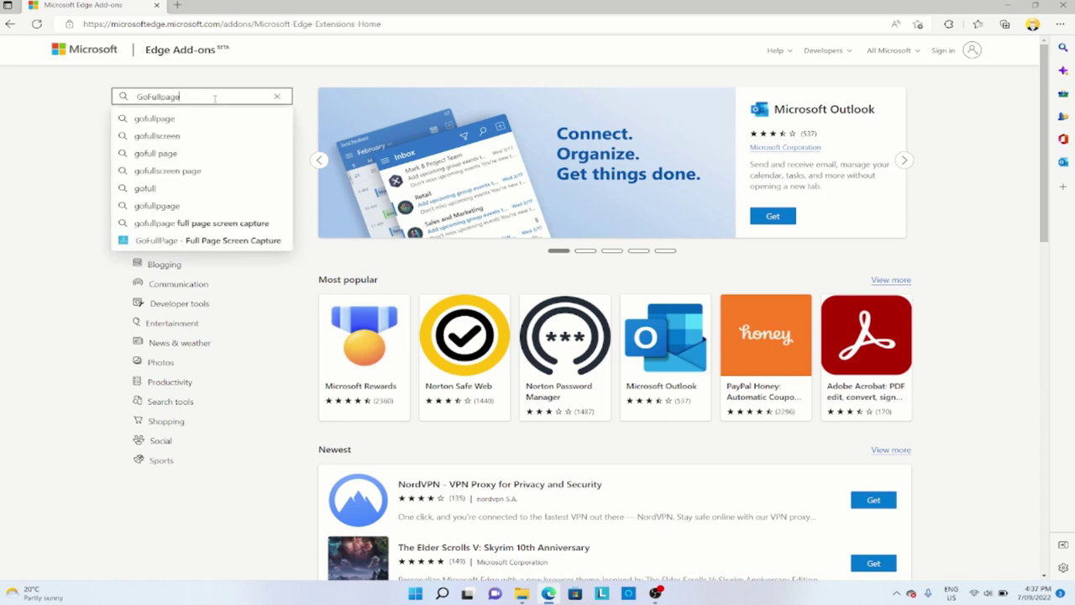
key("Return")
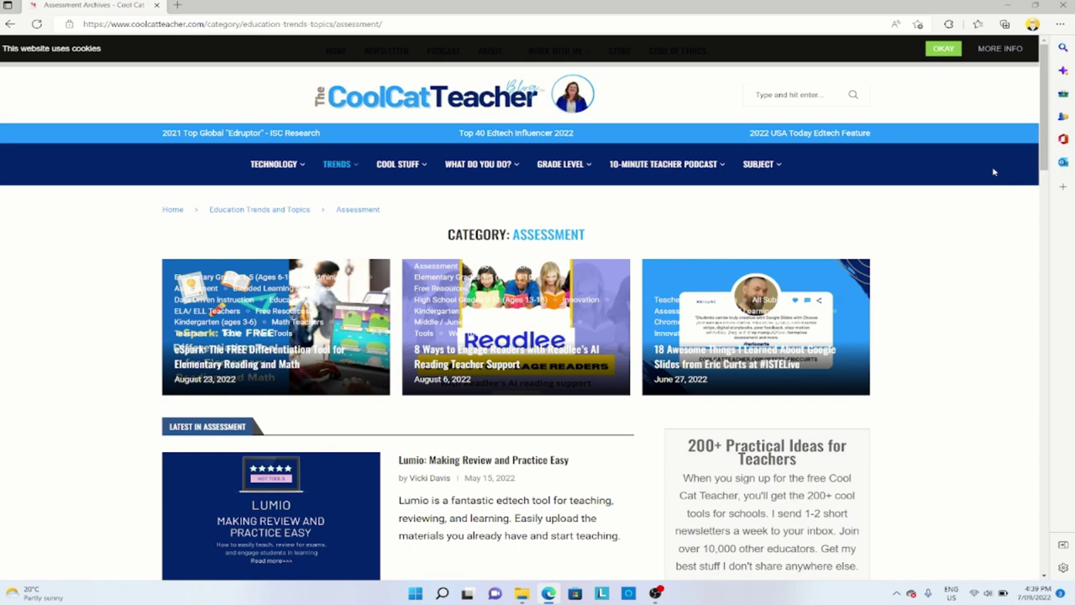
Step: Capture the Cool Cat Teacher Assessment page with GoFullPage and save it as Cool-webpage.pdf
left_click(949, 25)
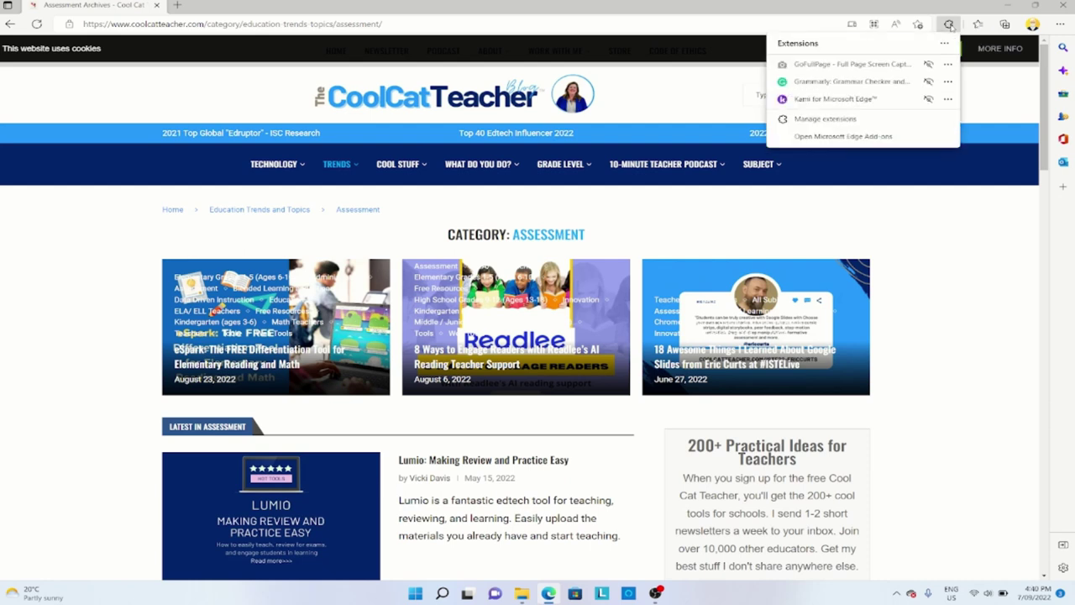
left_click(827, 66)
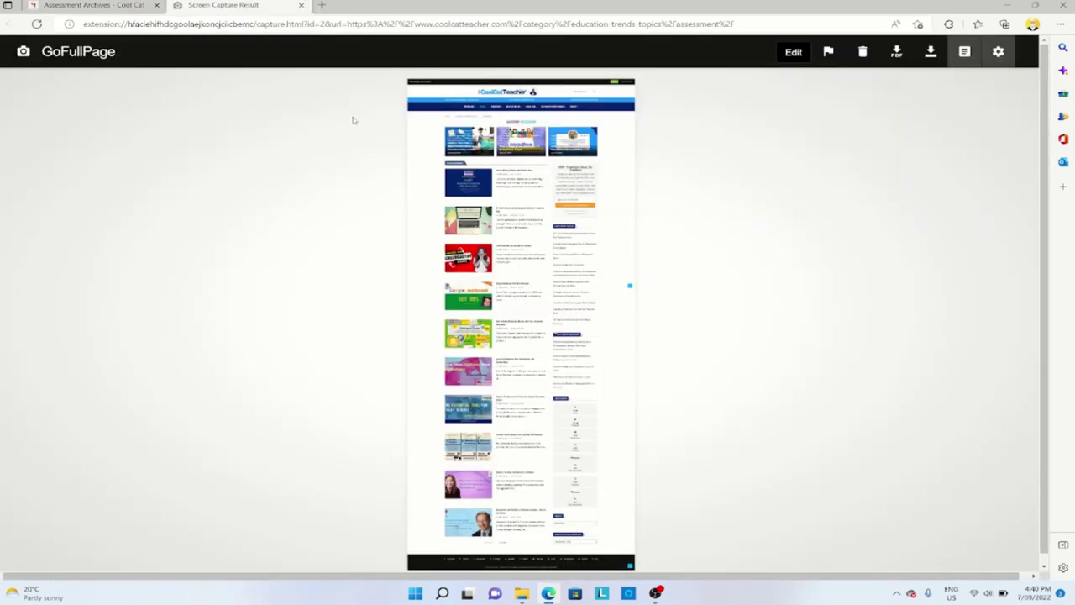
left_click(521, 241)
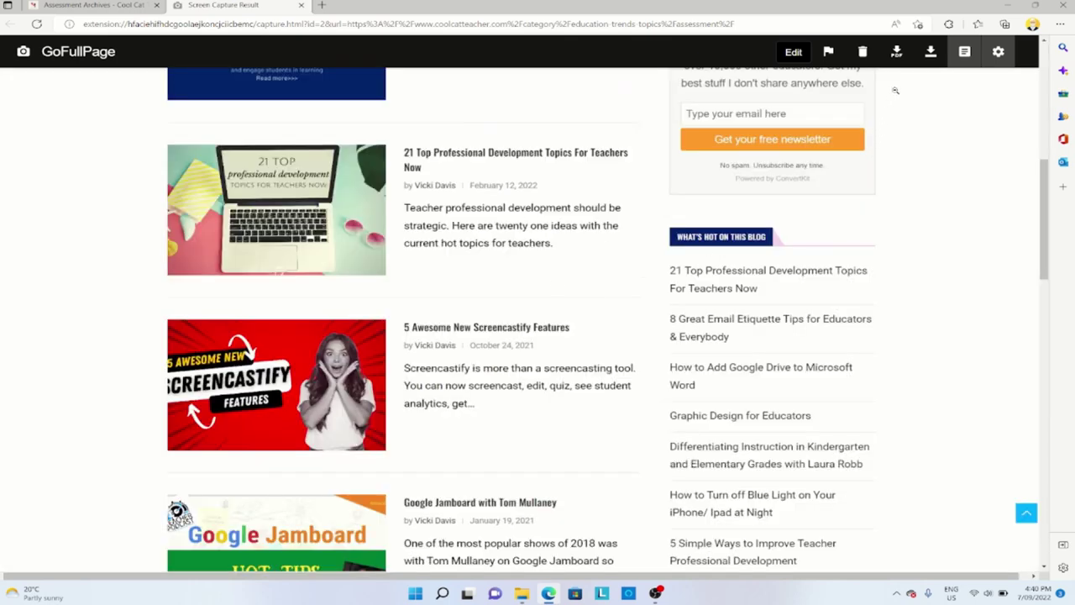
left_click(897, 54)
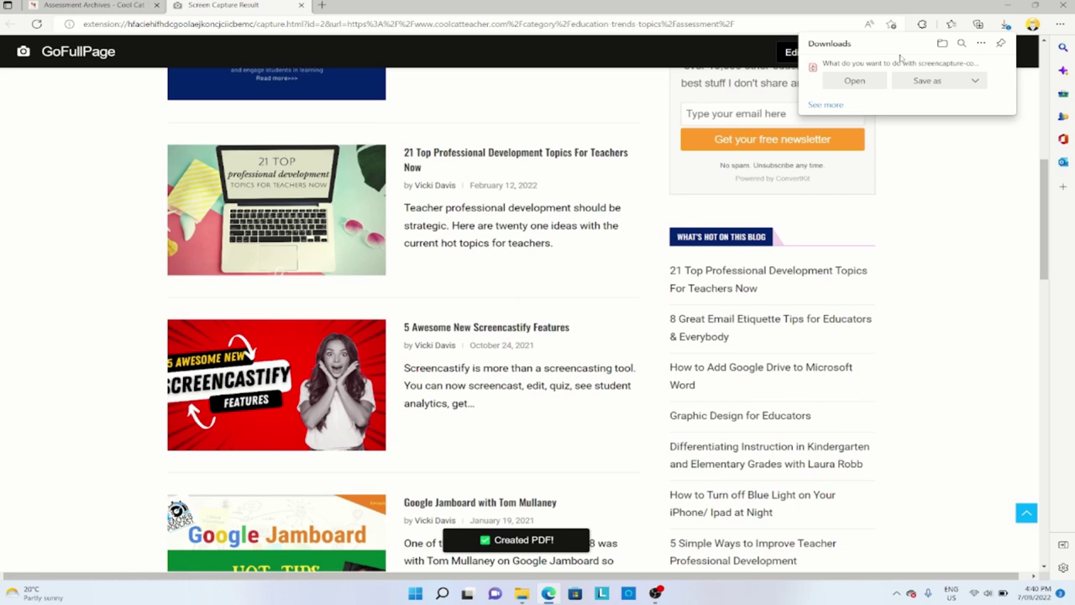
left_click(924, 79)
key("Return")
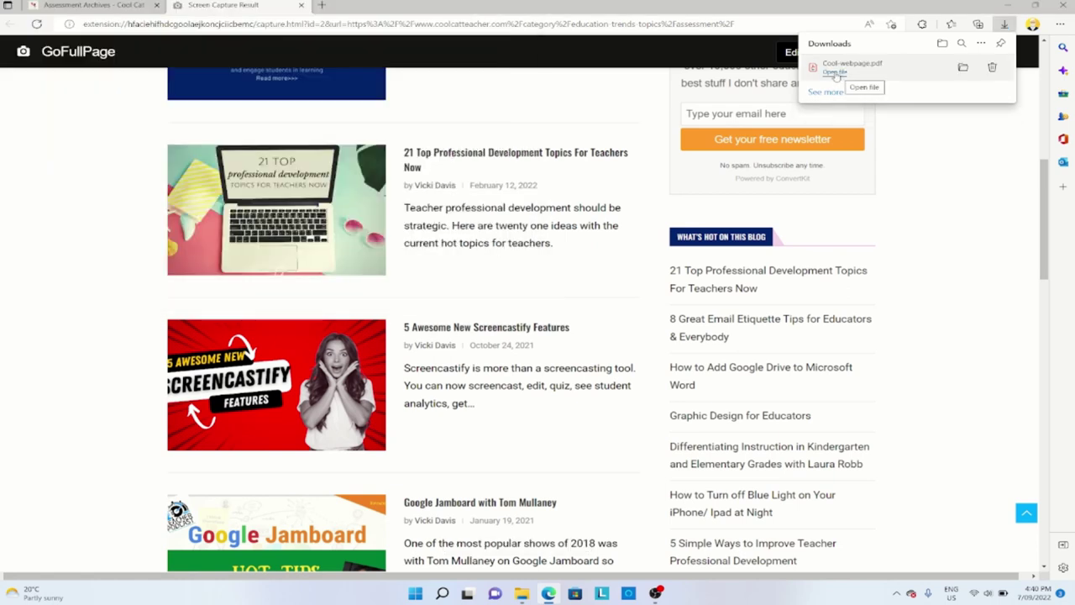
Step: Open Cool-webpage.pdf from Downloads and scroll to page 2 and back to the top
left_click(836, 74)
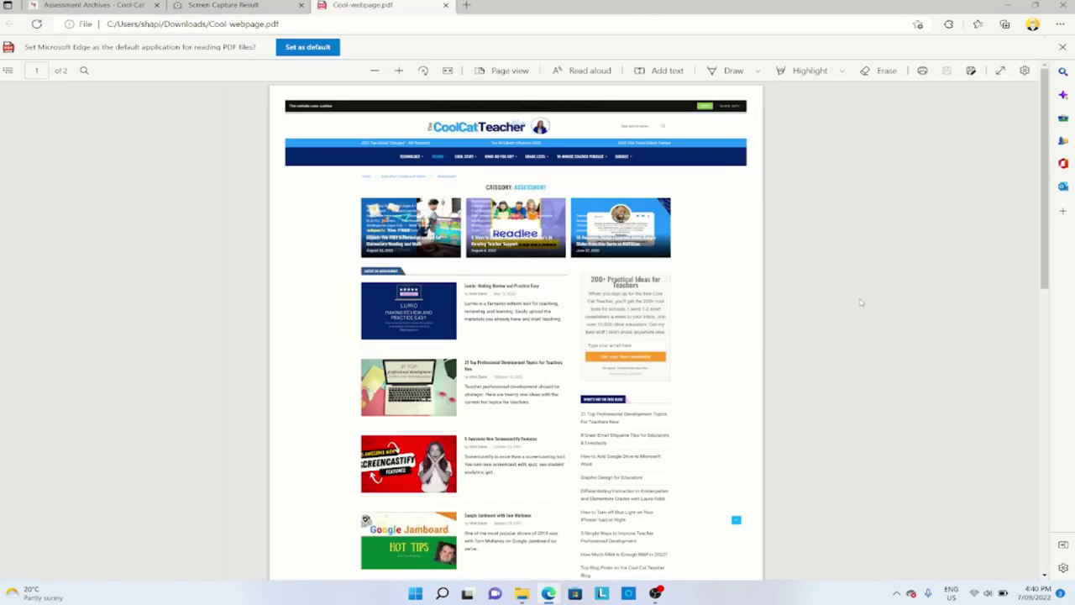
scroll(859, 303, "down", 10)
scroll(1054, 220, "up", 10)
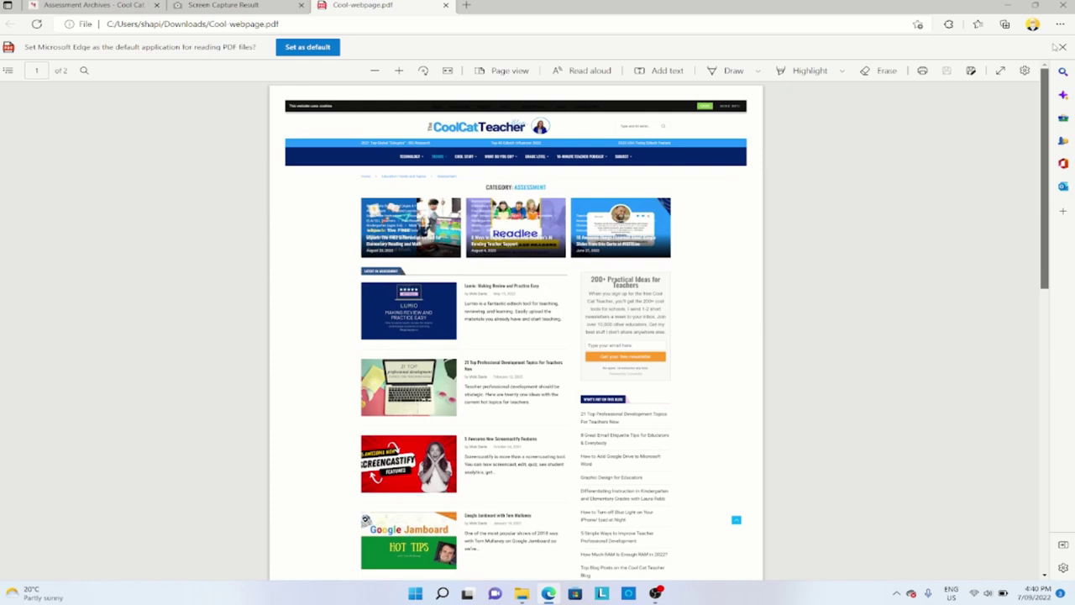